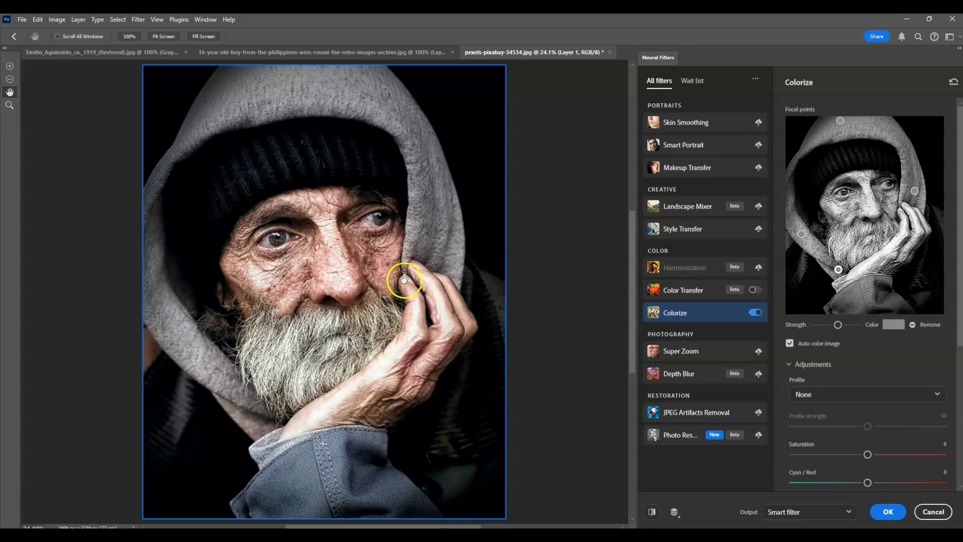
Add brown Colorize focal points on both of the man's eyes and lower their strength
click(845, 191)
drag(488, 235, 488, 246)
click(441, 205)
click(576, 129)
drag(832, 325, 823, 325)
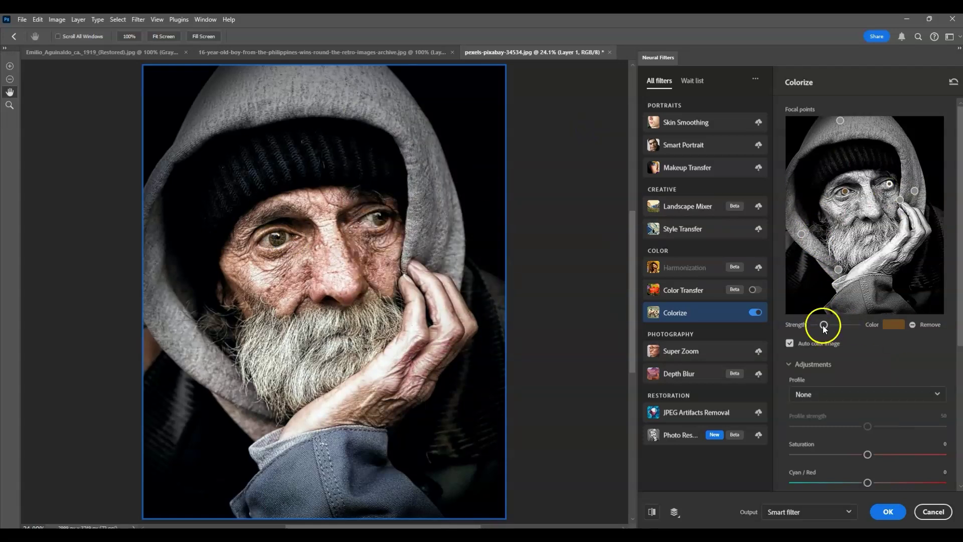
click(890, 182)
Set the dark jacket's focal point to near-black and add a grayish-blue focal point at the shoulder
click(438, 249)
click(577, 129)
click(935, 215)
click(486, 185)
click(381, 172)
click(577, 129)
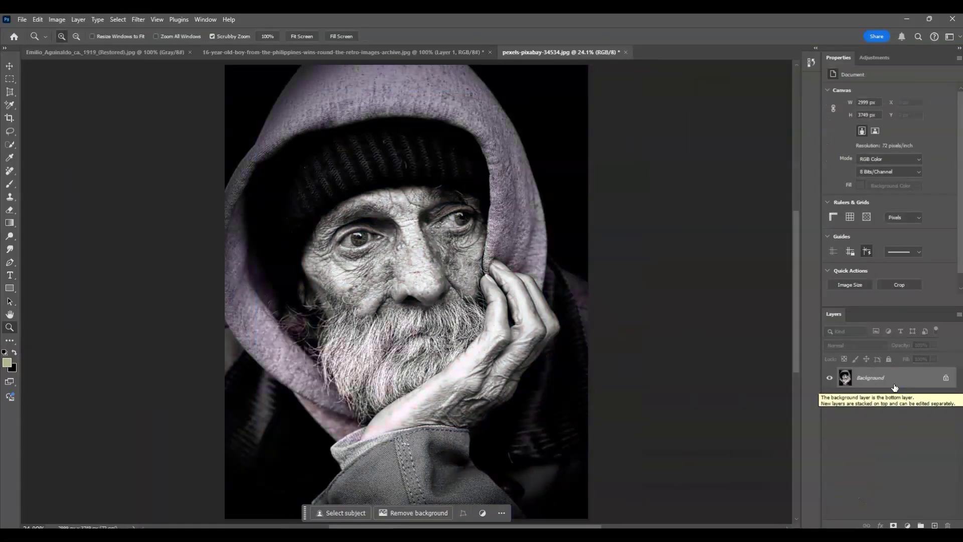
Duplicate the Background layer and rename the copy "colorize"
click(931, 498)
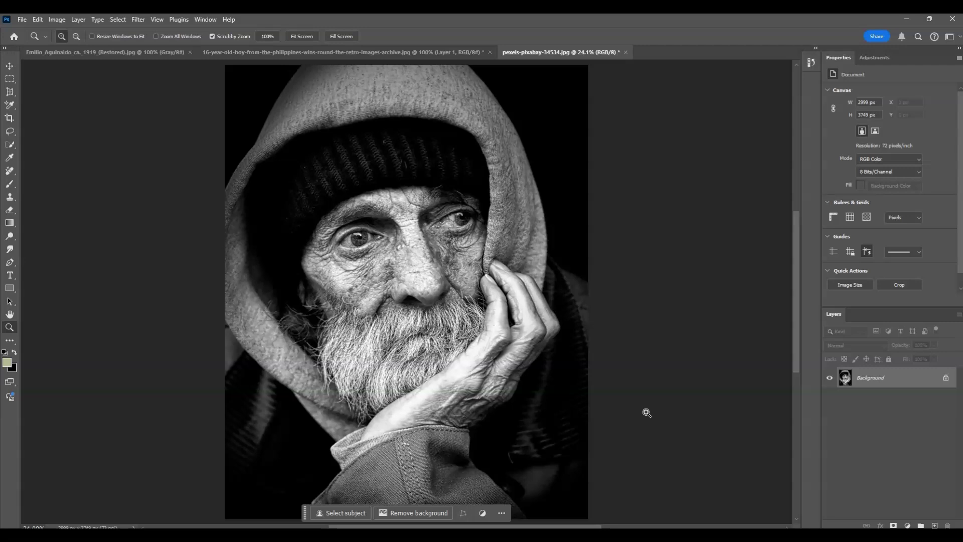
click(894, 379)
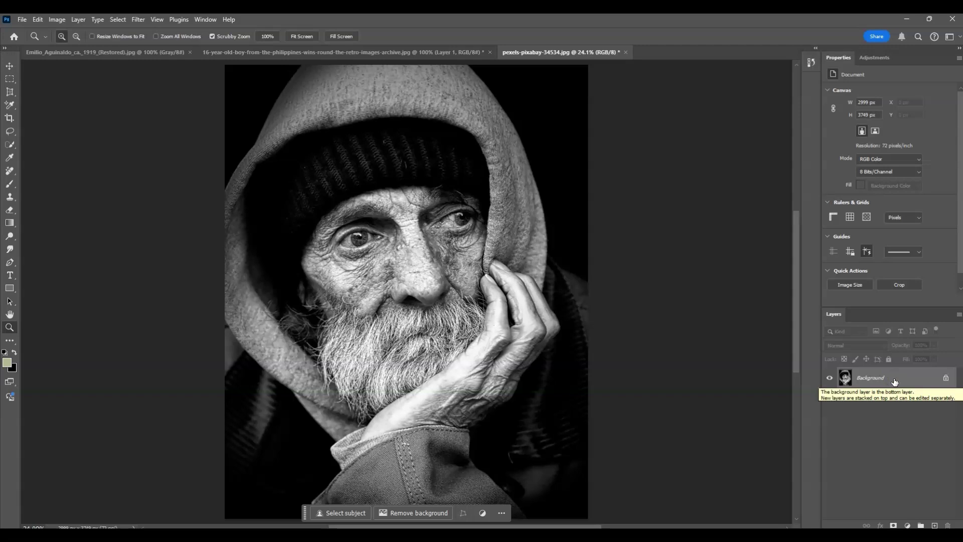
key(ctrl+j)
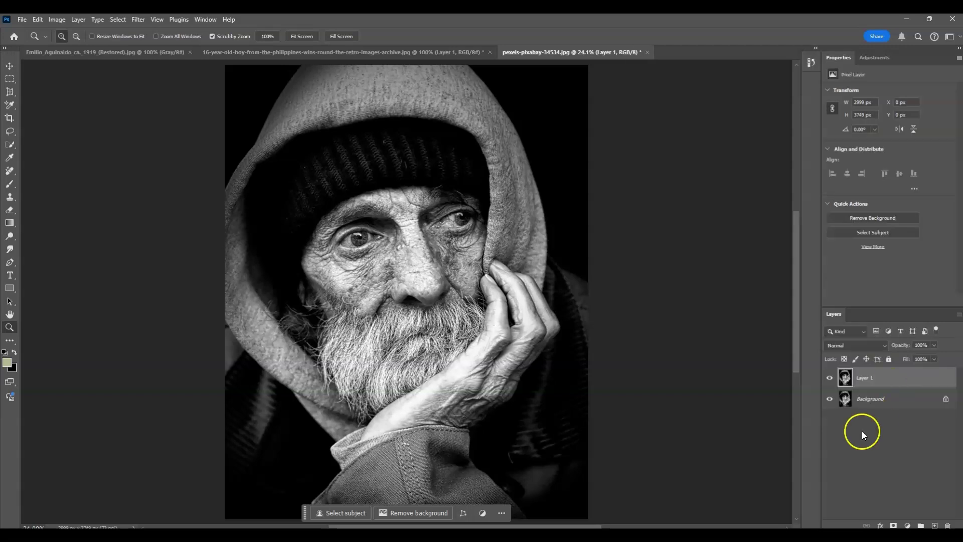
double_click(866, 376)
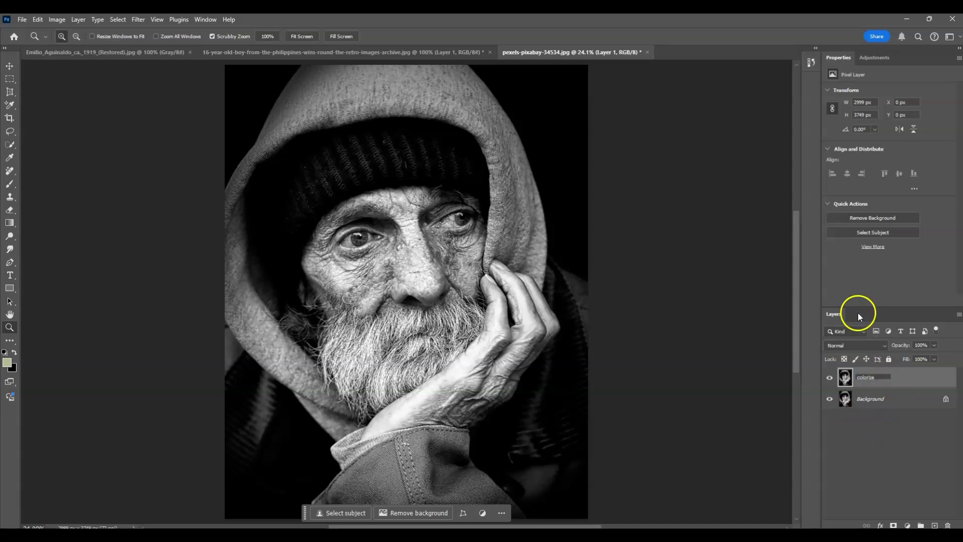
click(870, 426)
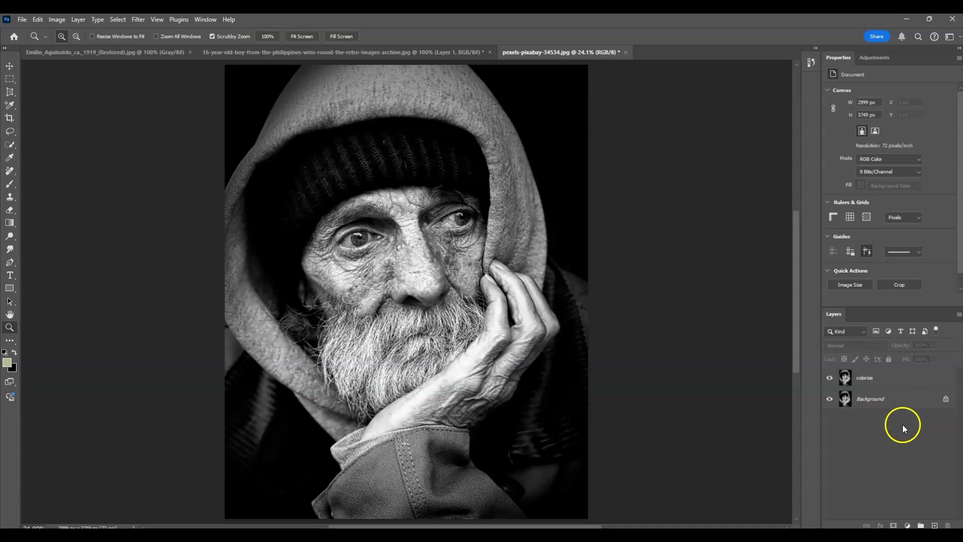
Convert the colorize layer to a smart object and turn on the Colorize neural filter for it
right_click(870, 380)
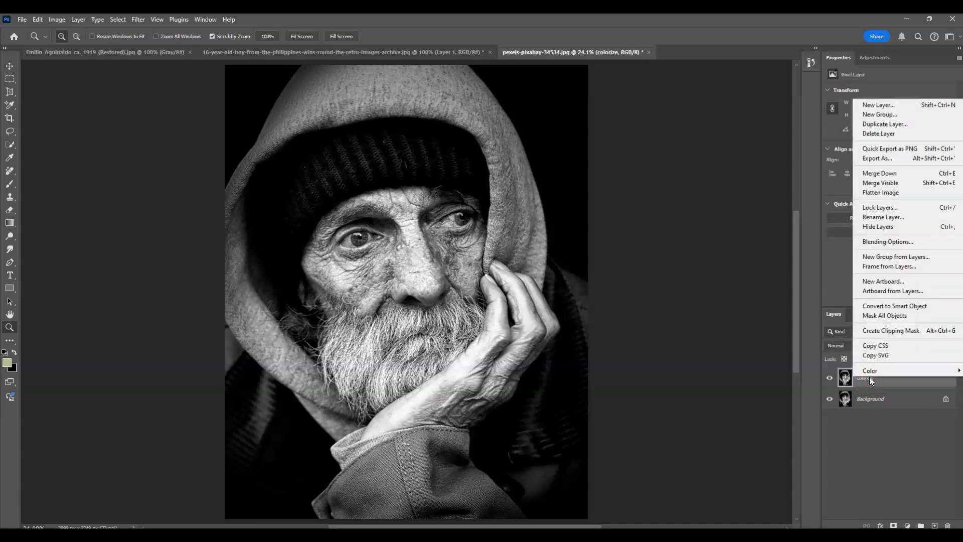
click(886, 306)
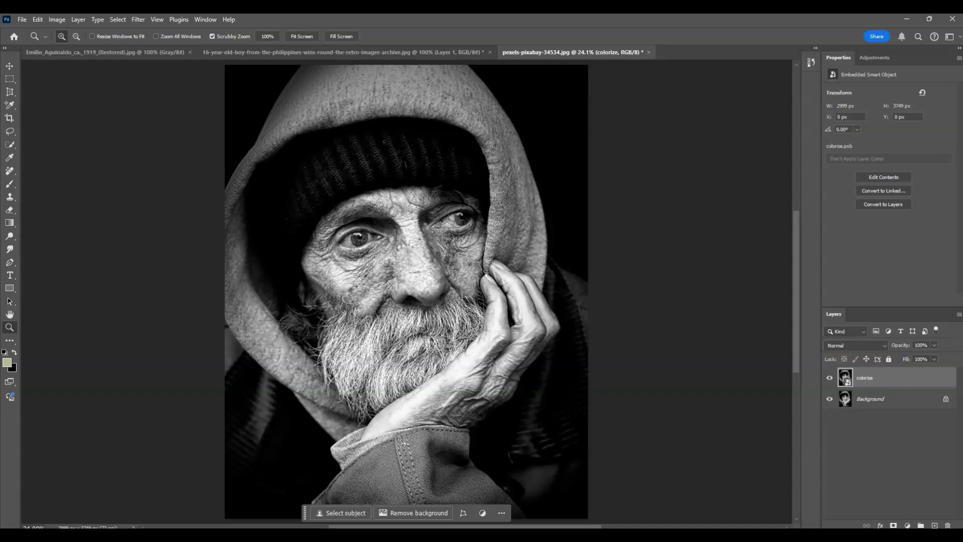
click(139, 20)
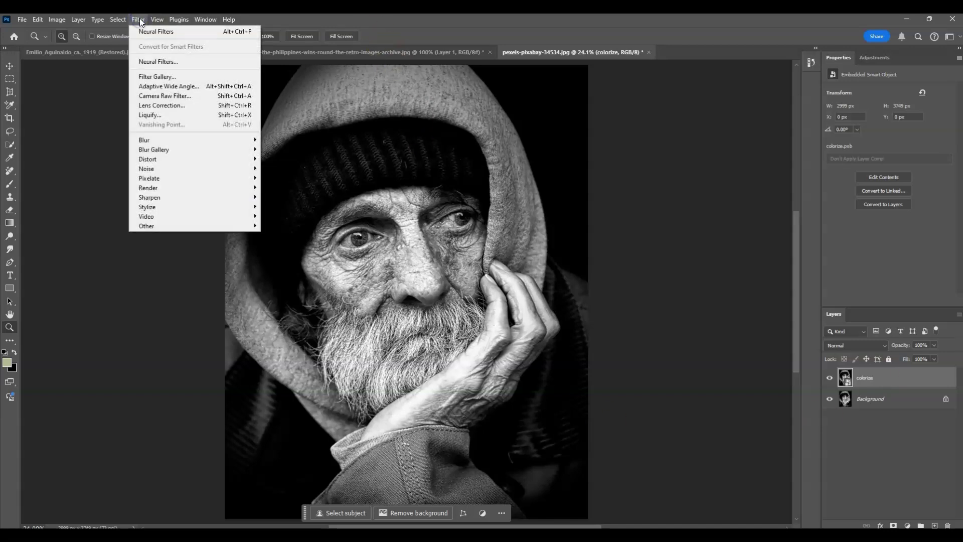
click(162, 62)
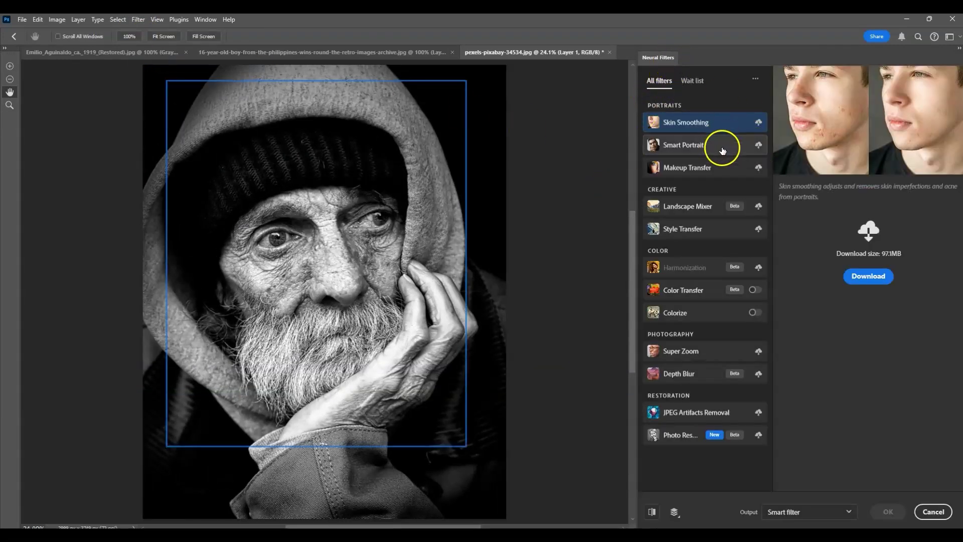
click(699, 313)
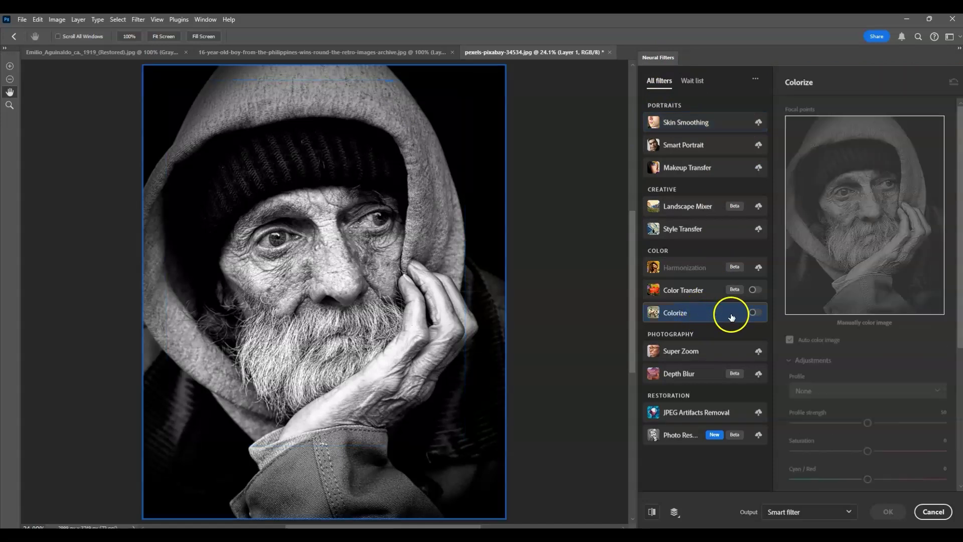
click(756, 314)
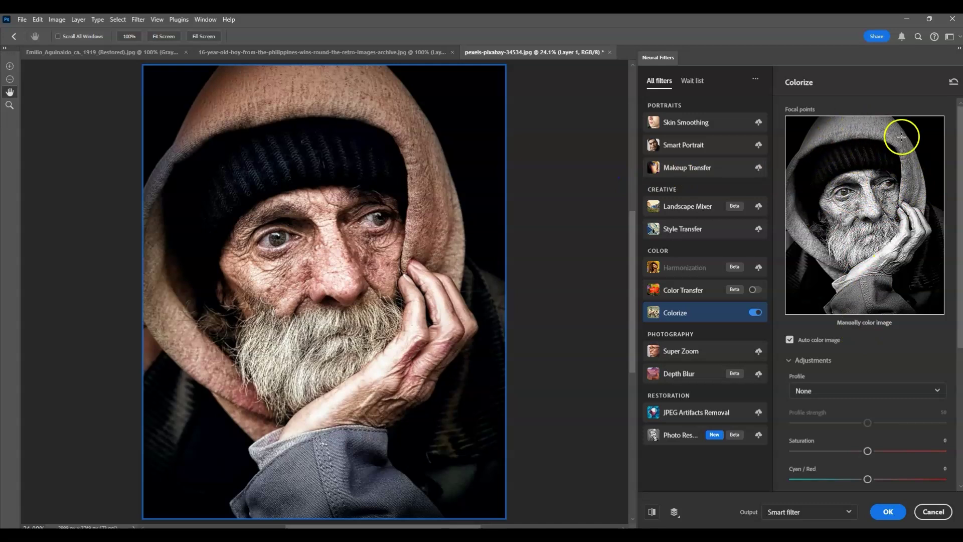
Add gray (898888) focal points on the hood beside the cheek, at its crown, on its opposite side and at its lower edge
click(914, 191)
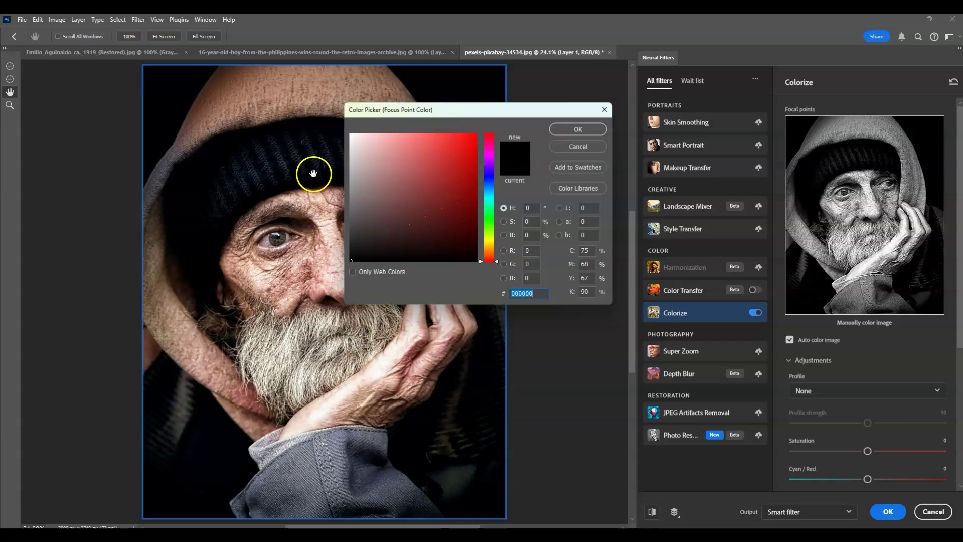
drag(357, 216, 350, 193)
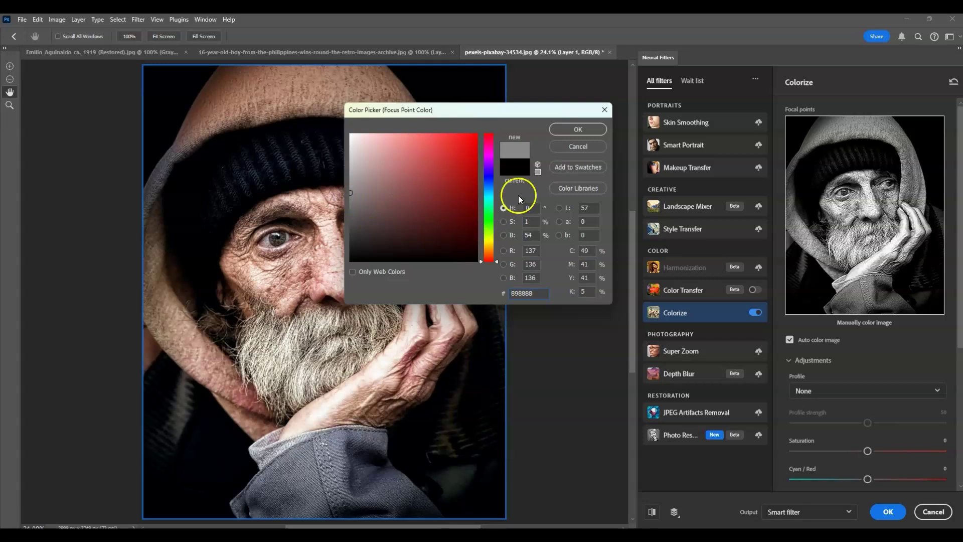
click(578, 129)
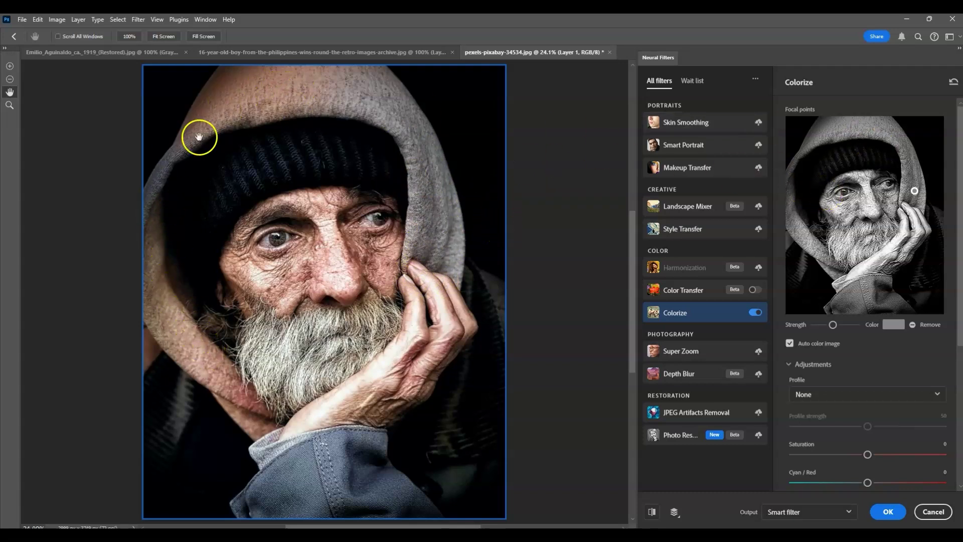
click(840, 121)
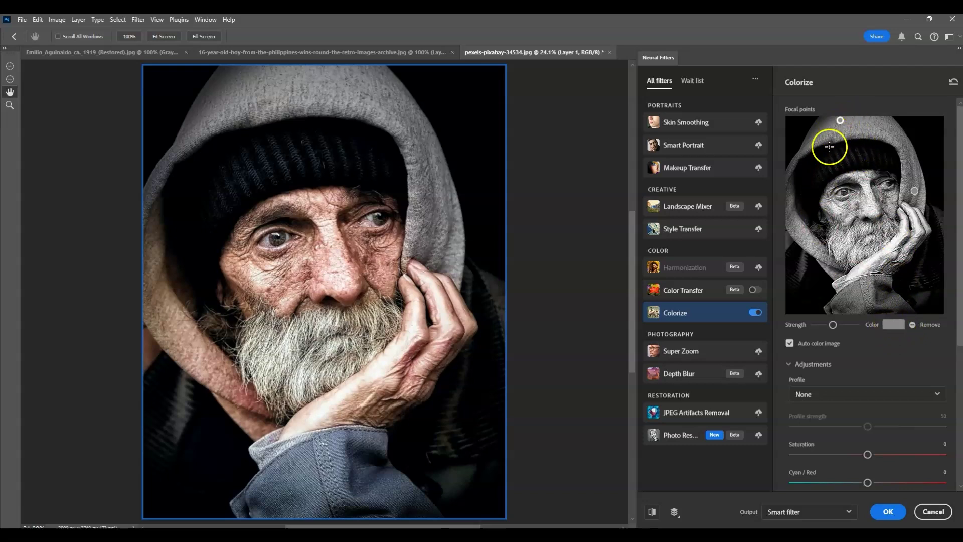
click(800, 234)
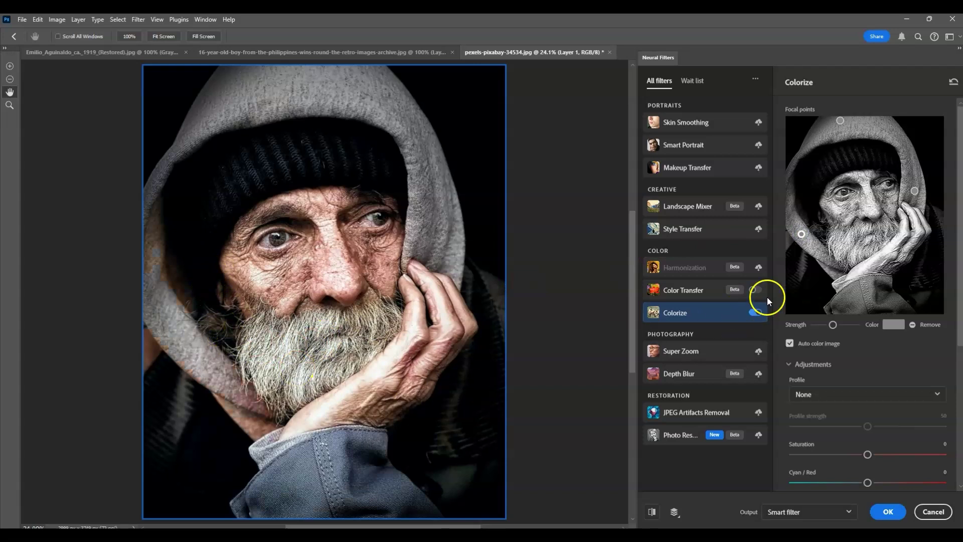
click(837, 269)
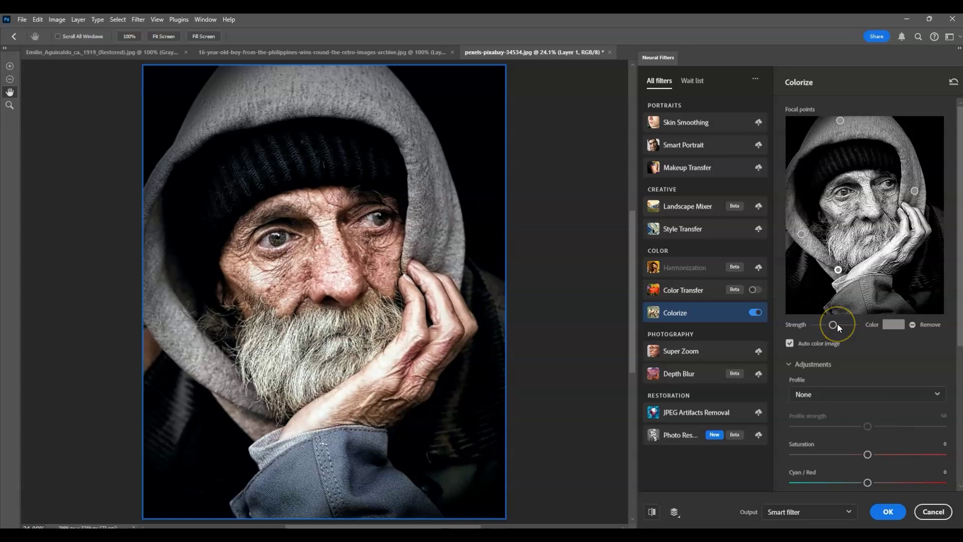
Slightly raise the strength of the hood's lower-edge focal point, and add a gray focal point near the fingertips with a slightly lower strength
drag(836, 323, 857, 321)
drag(850, 323, 839, 323)
click(901, 200)
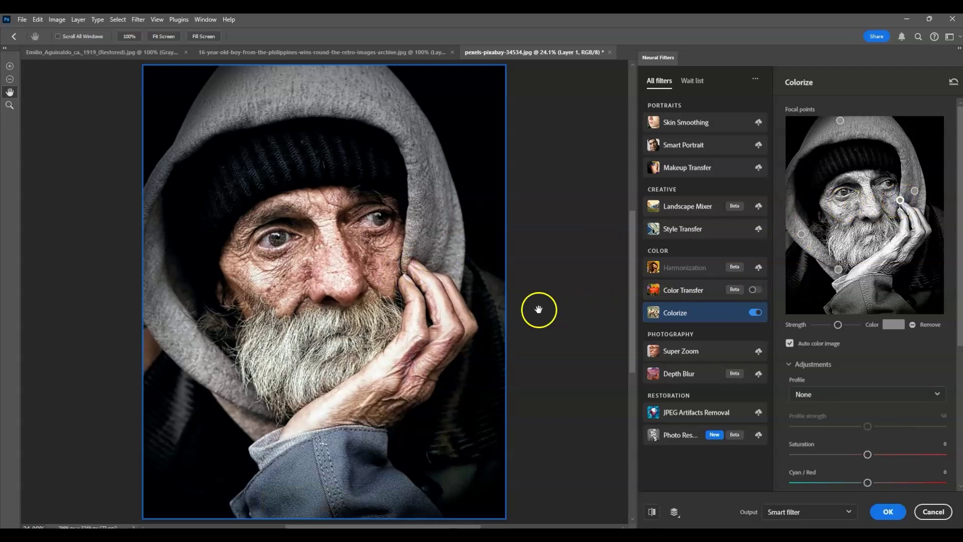
drag(837, 325, 833, 326)
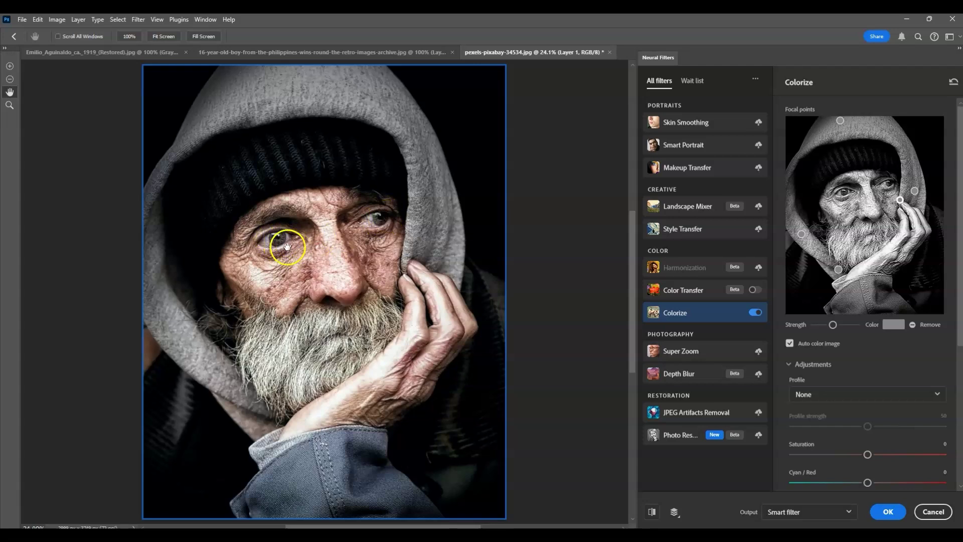
Add a focal point on the eye farther from the hand, colour it brown and lower its strength
click(845, 191)
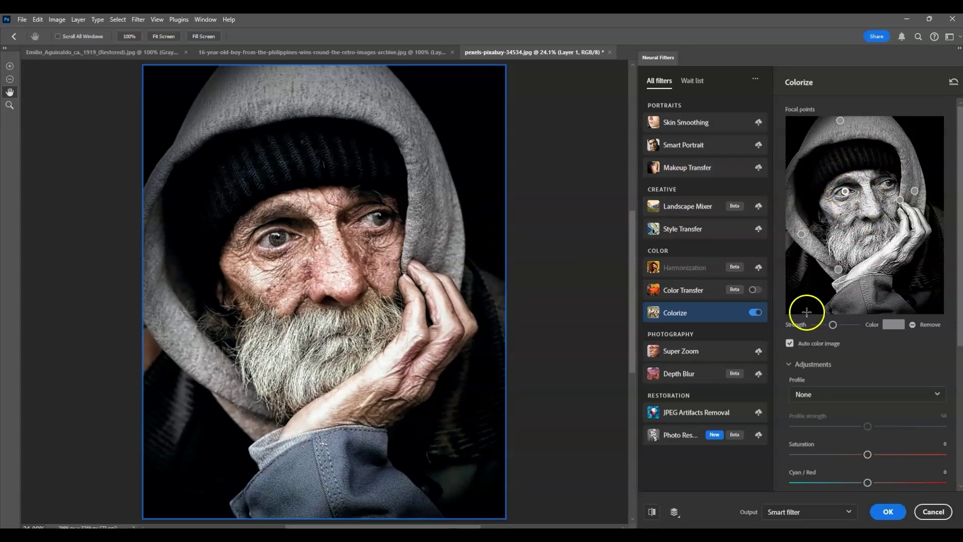
click(893, 325)
drag(495, 233, 491, 246)
drag(411, 204, 438, 208)
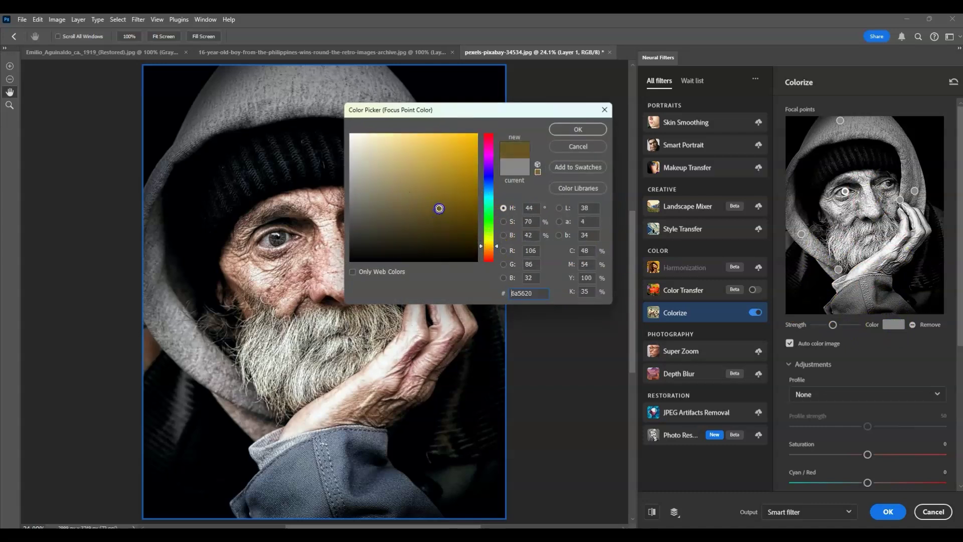
drag(486, 246, 487, 250)
mouse_move(440, 211)
mouse_down()
mouse_move(432, 193)
mouse_move(437, 206)
mouse_up()
click(584, 129)
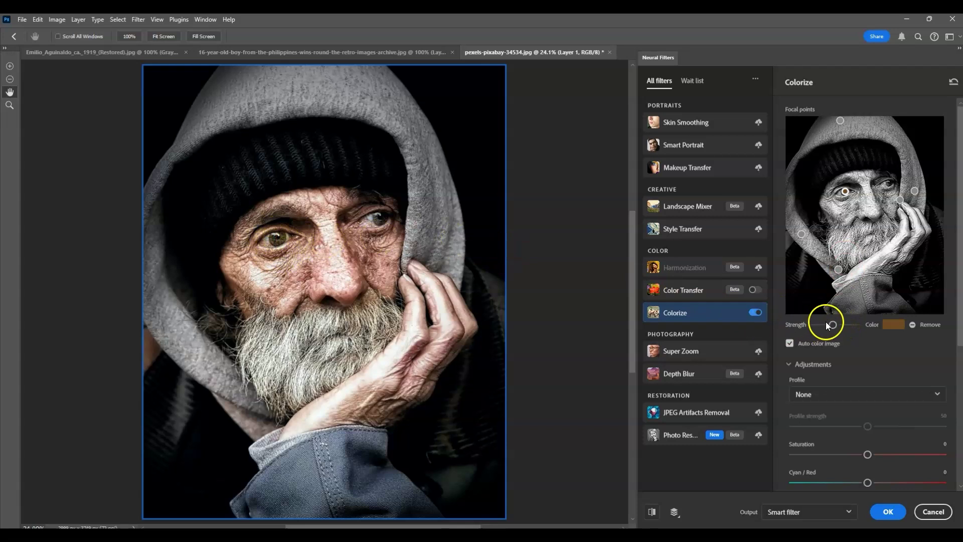
drag(826, 325, 824, 326)
Add a brown focal point on the eye nearer the hand and adjust its strength
click(889, 183)
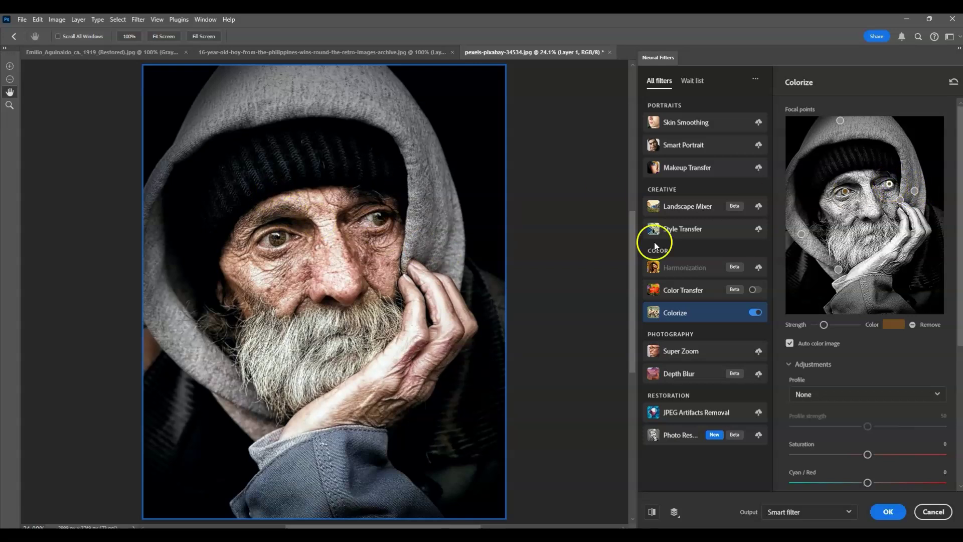
drag(824, 325, 819, 324)
click(889, 185)
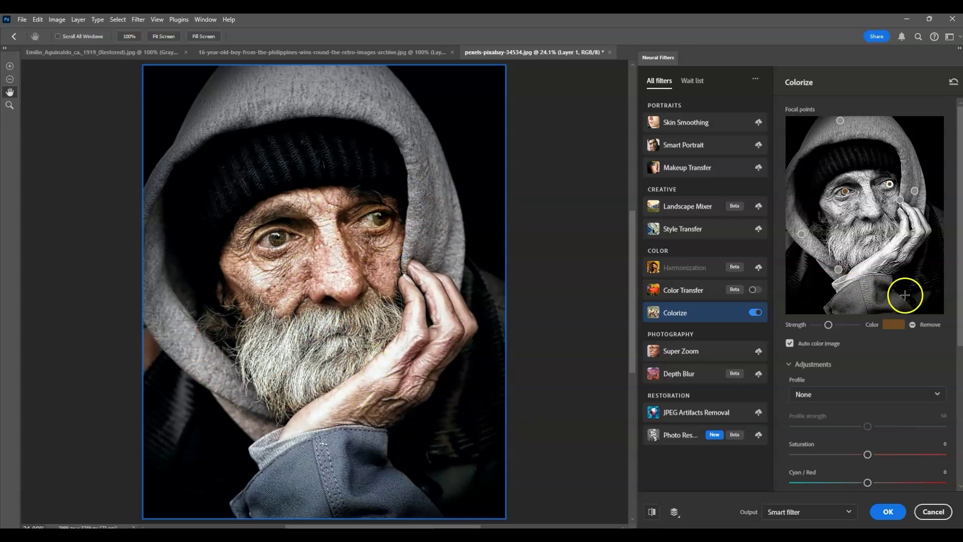
Add a focal point on the dark jacket beside the sleeve and set its color to near-black
click(920, 281)
click(893, 324)
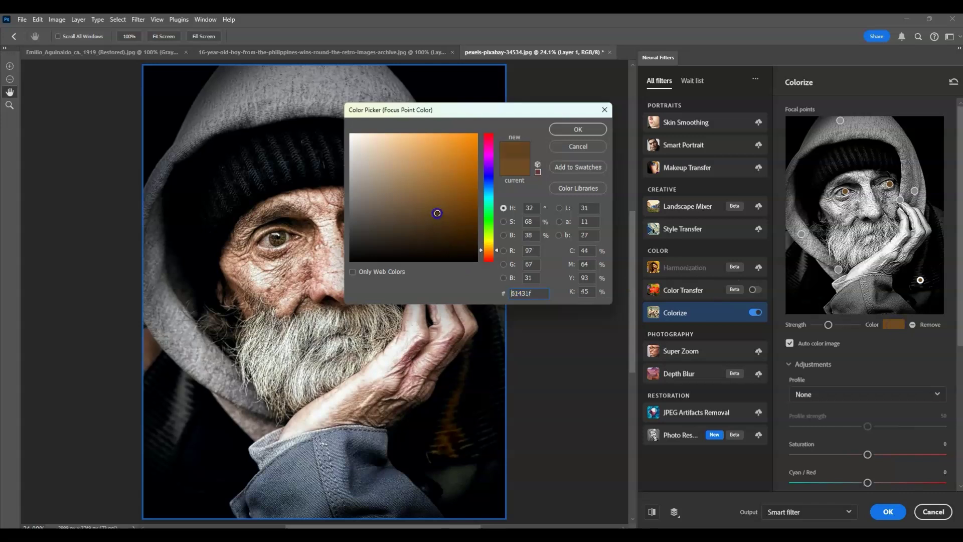
drag(436, 213, 436, 249)
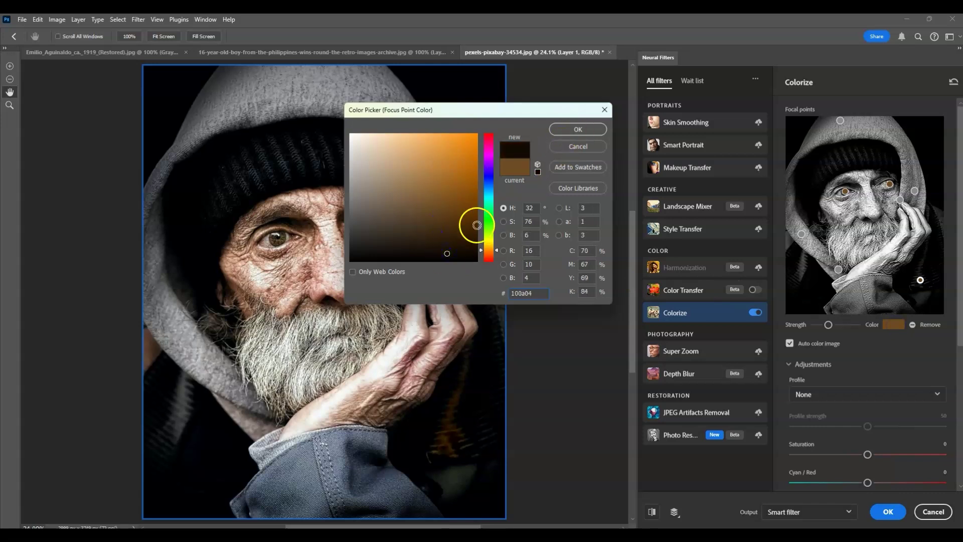
click(576, 130)
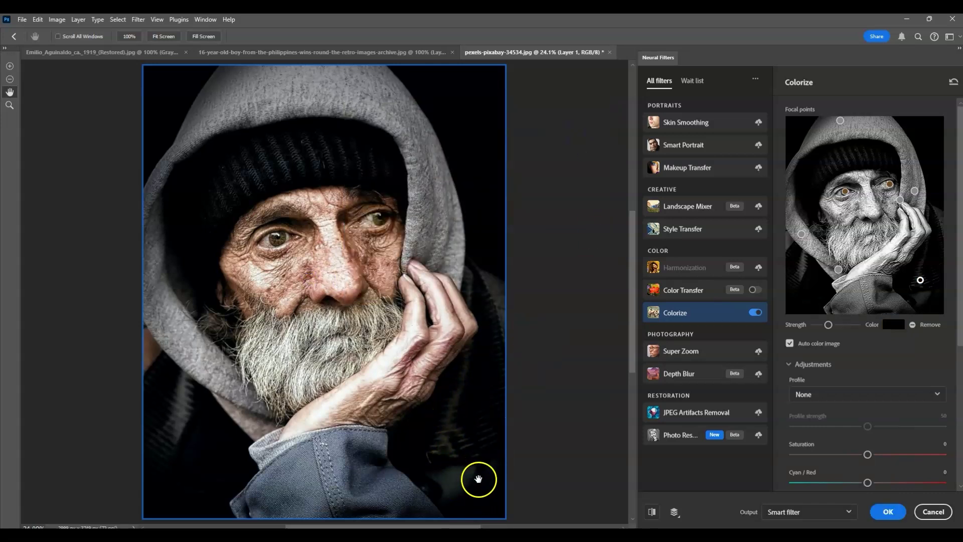
Add grayish-blue (about 859ab1) focal points at the jacket's lower corner and shoulder, and slightly raise the shoulder point's strength
click(927, 298)
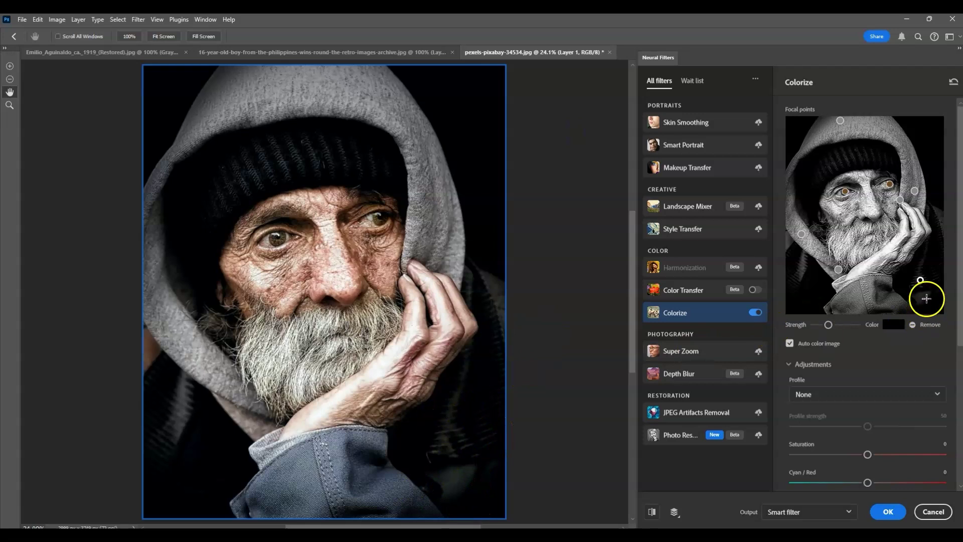
click(902, 331)
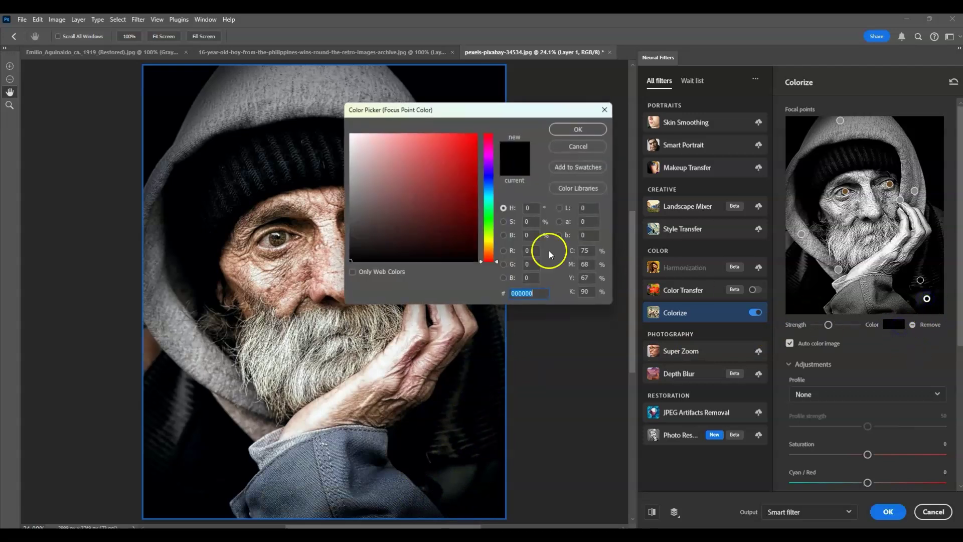
drag(490, 232, 488, 186)
mouse_move(465, 260)
mouse_down()
mouse_move(398, 172)
mouse_move(381, 168)
mouse_up()
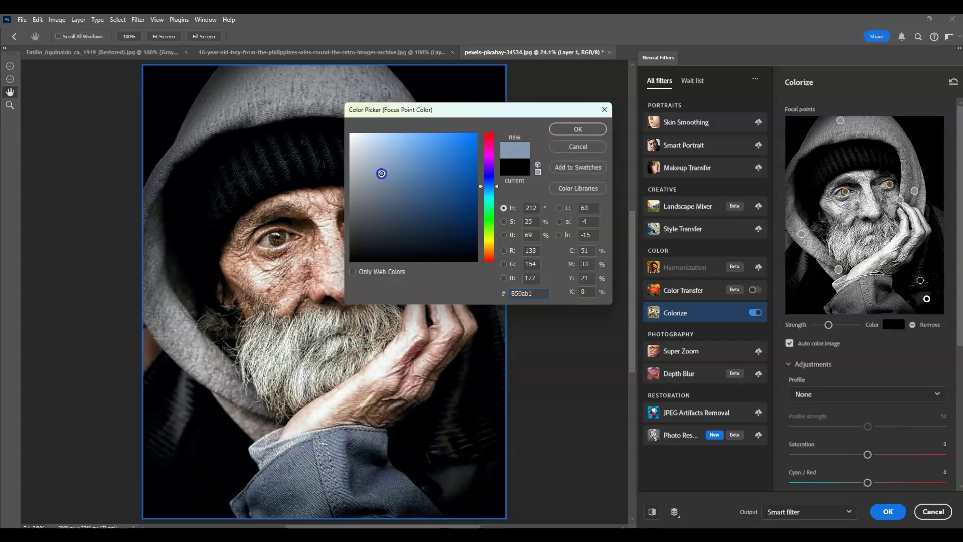
click(577, 130)
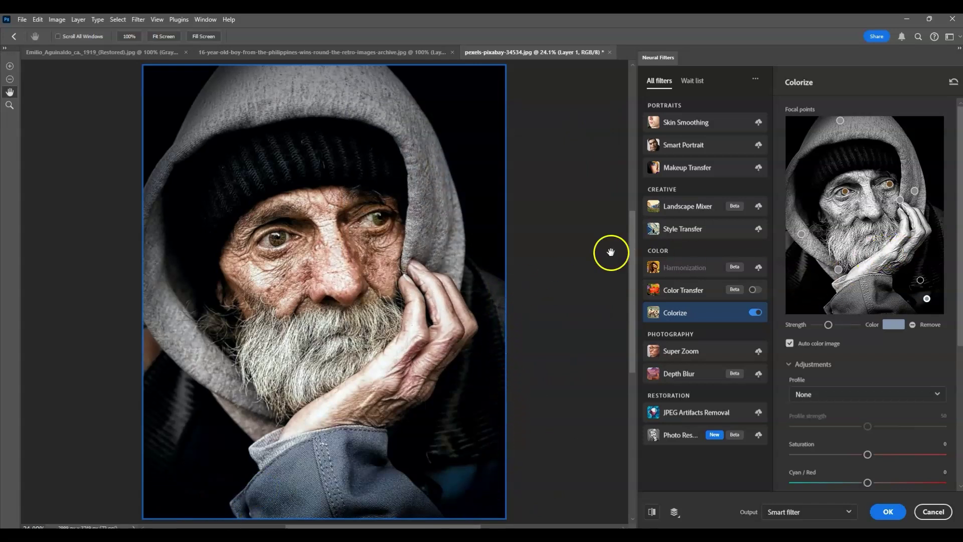
click(942, 214)
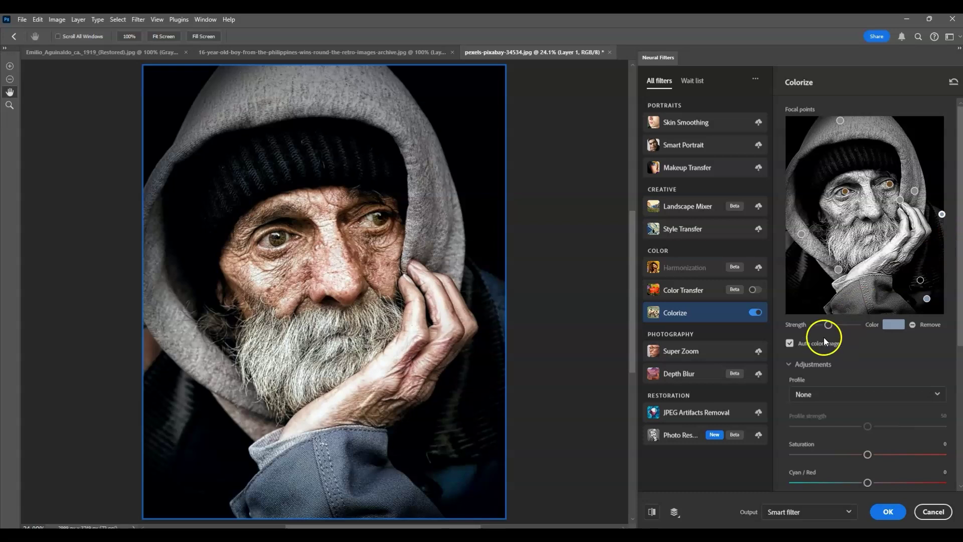
click(833, 325)
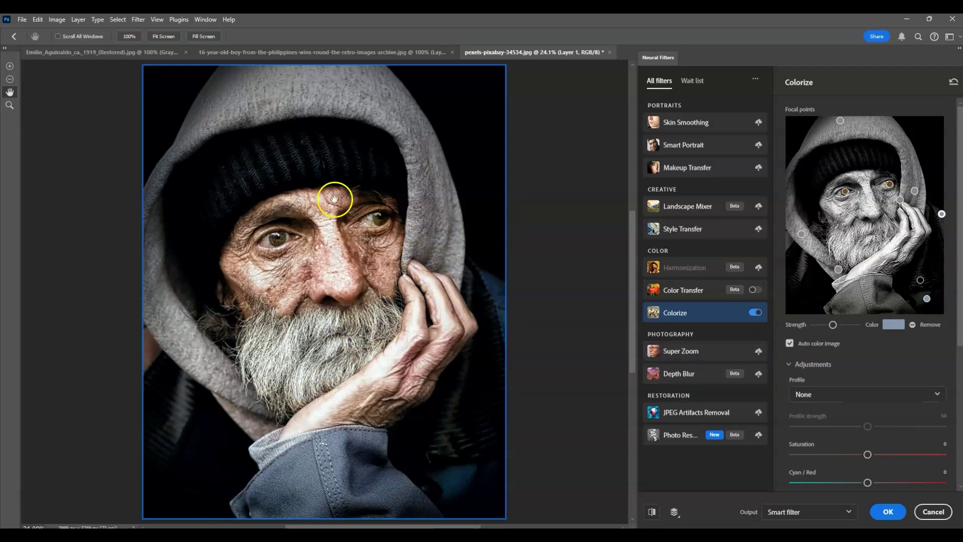
Set the Colorize adjustments to Saturation +10, Cyan/Red +5, Magenta/Green -5 and Yellow/Blue +5
scroll(888, 381, down, 3)
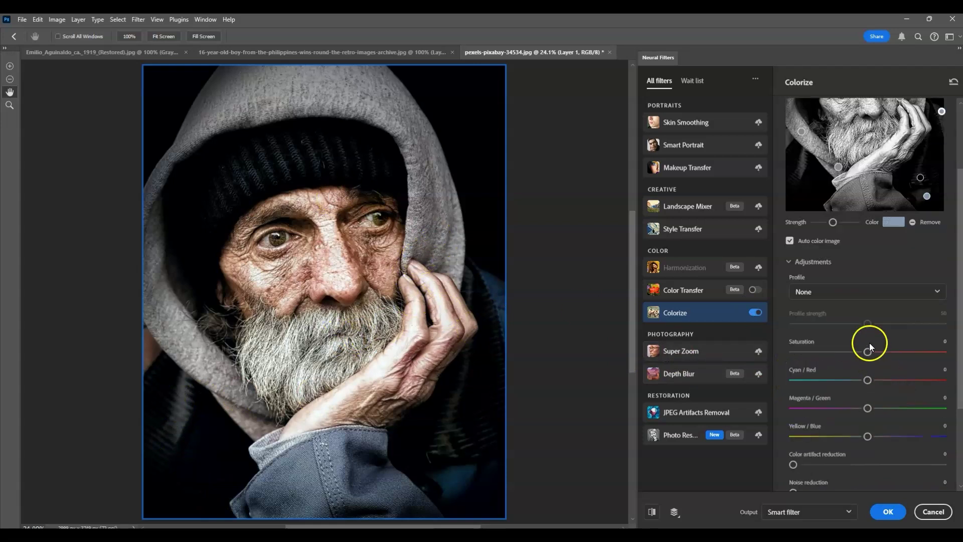
drag(872, 351, 880, 354)
click(886, 353)
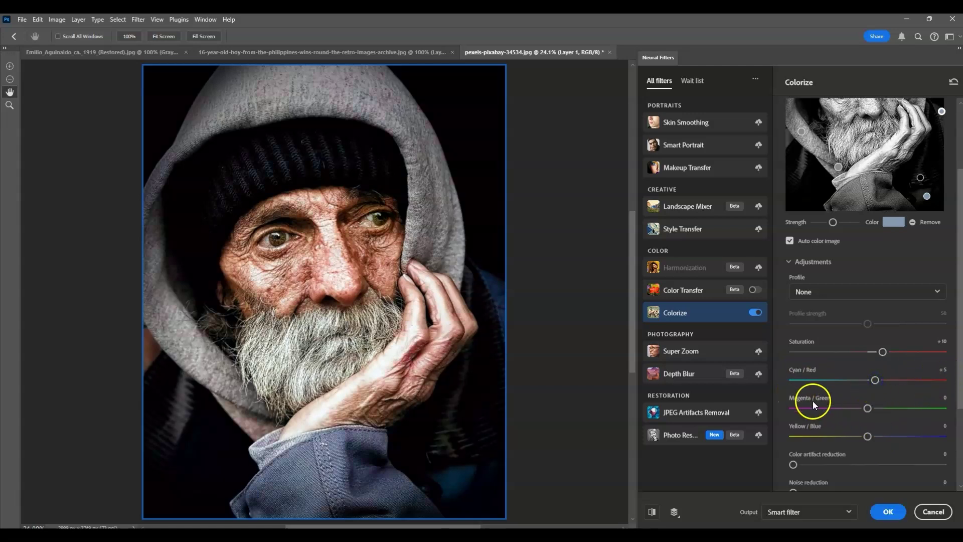
click(864, 410)
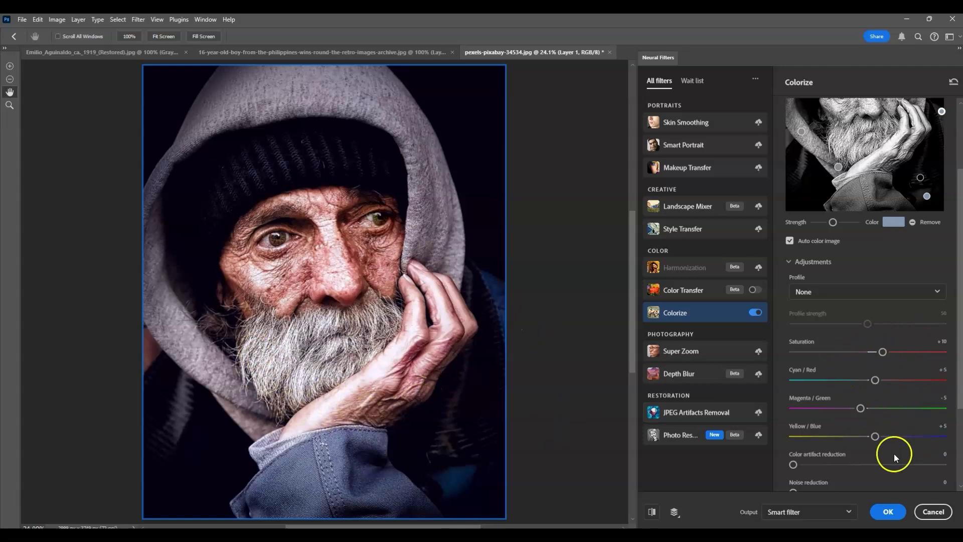
scroll(894, 454, down, 2)
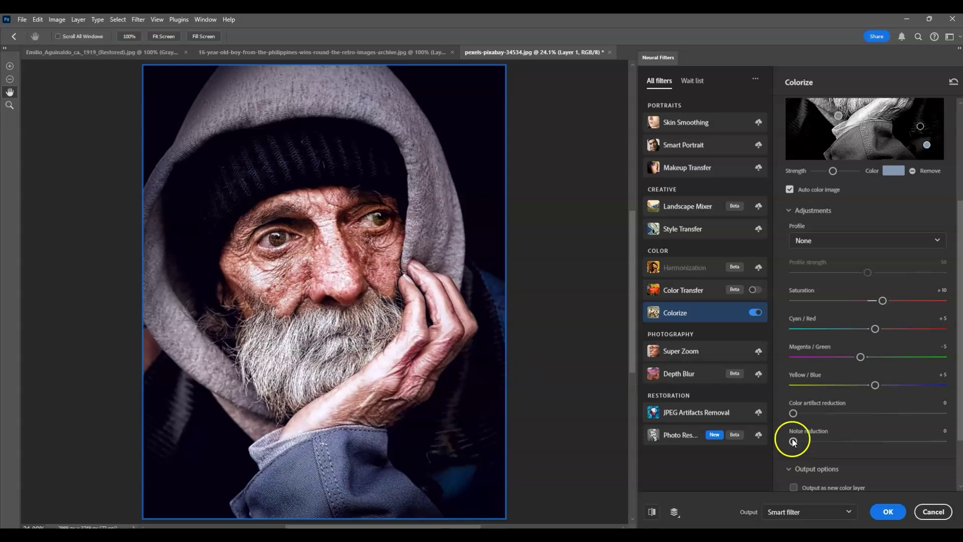
drag(793, 441, 886, 448)
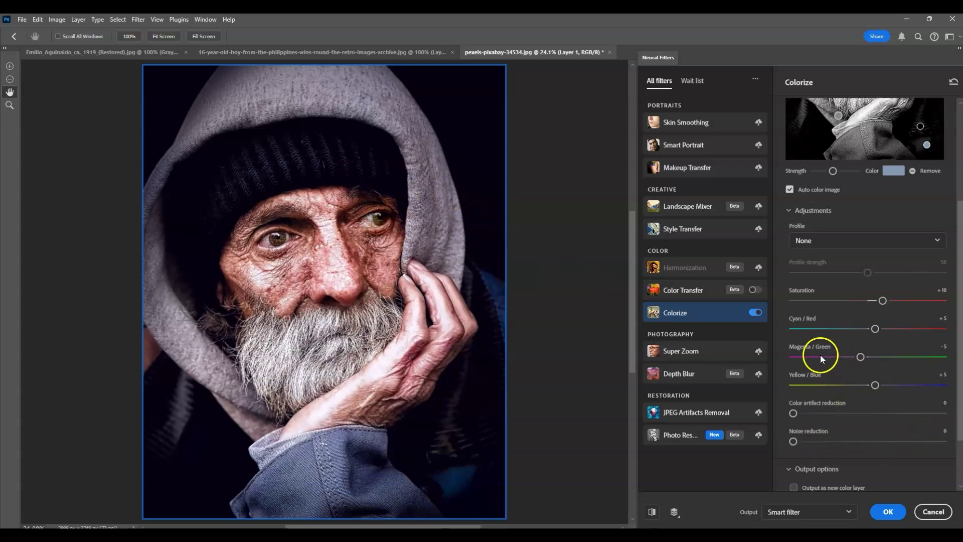
Apply the Colorize filter as a smart filter and toggle the colorize layer's visibility to compare before and after
scroll(820, 354, up, 1)
click(884, 511)
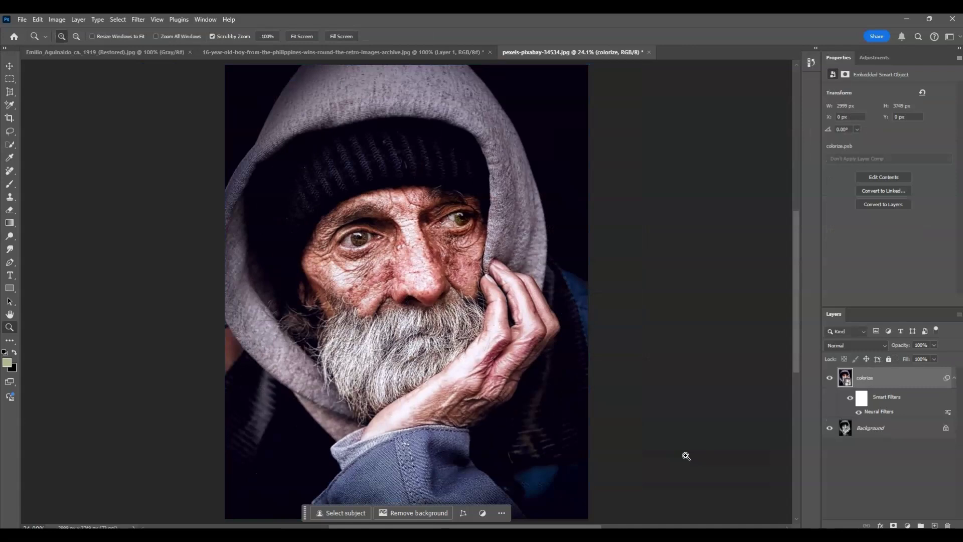
click(829, 379)
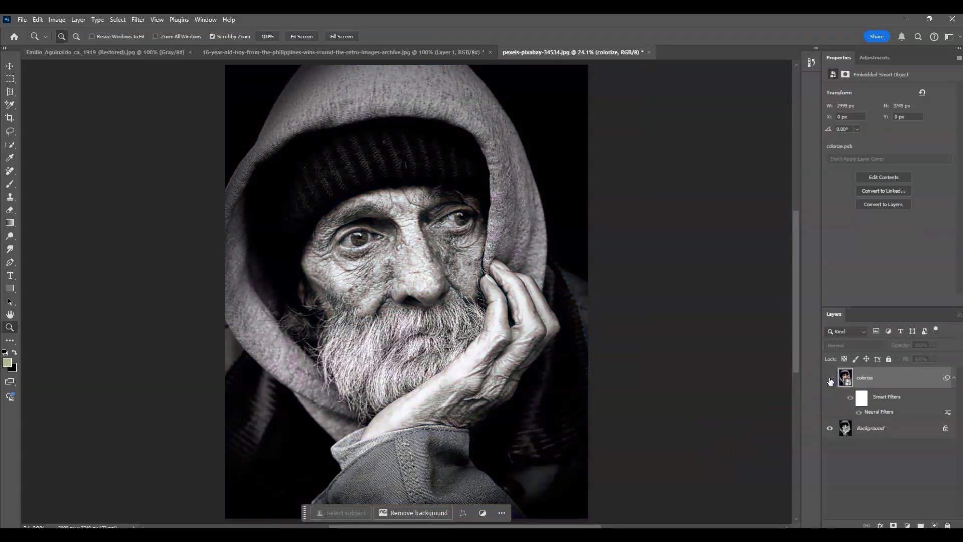
click(830, 379)
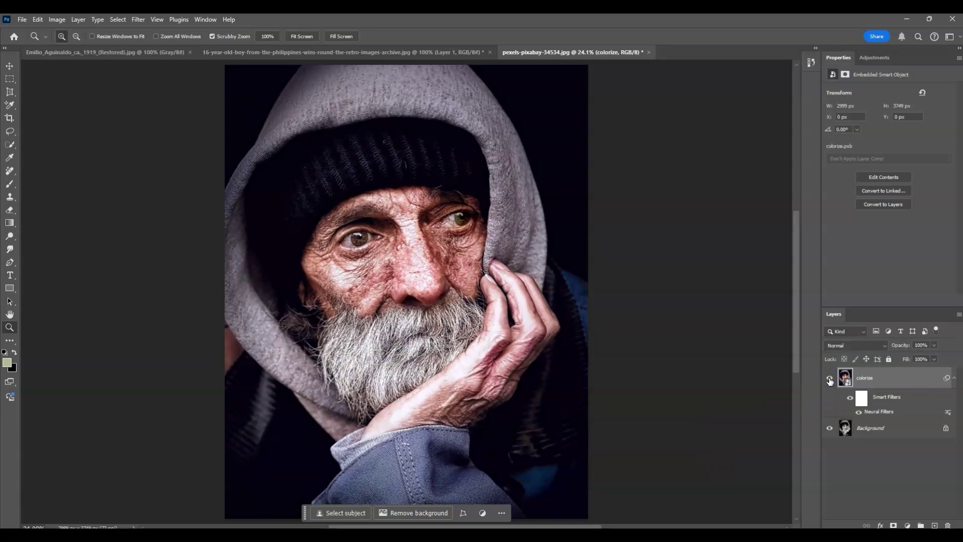